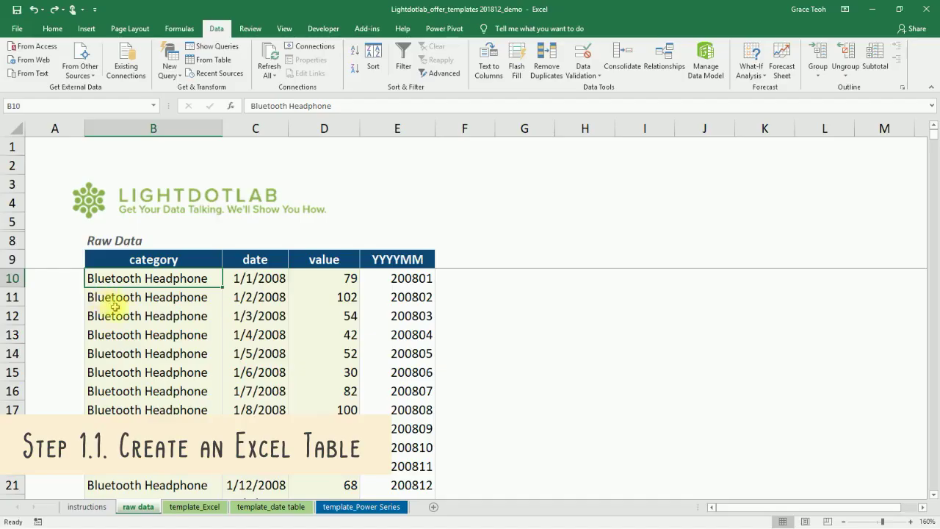
# Convert the raw data range $B$9:$E$761 into a table with headers.
pyautogui.click(172, 298)
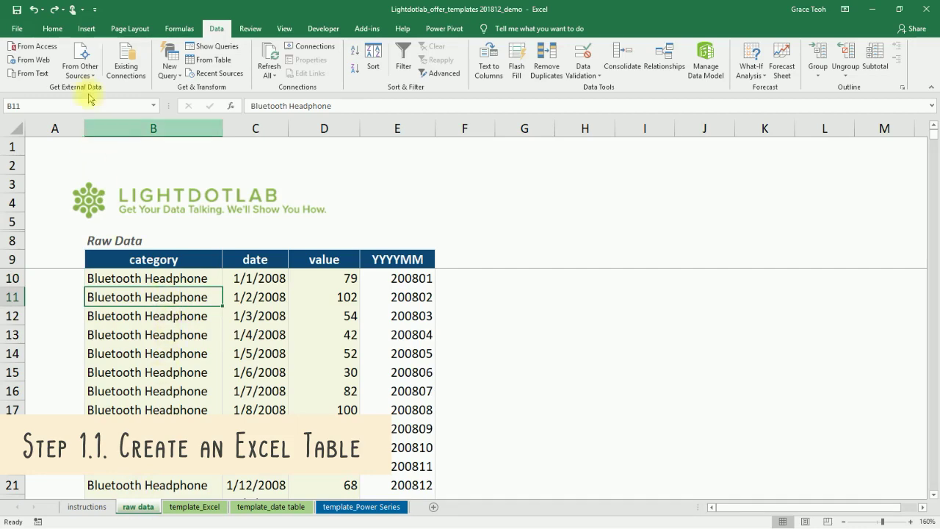
pyautogui.click(81, 30)
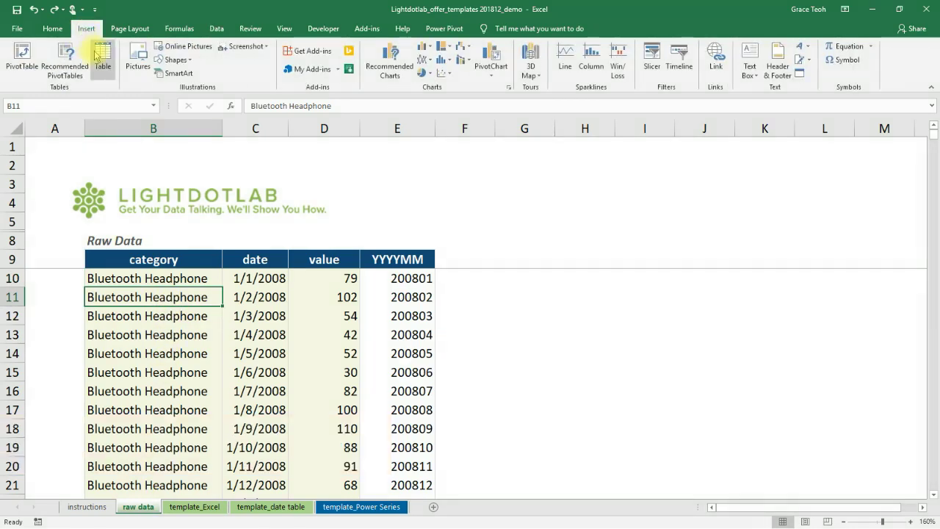
pyautogui.click(103, 57)
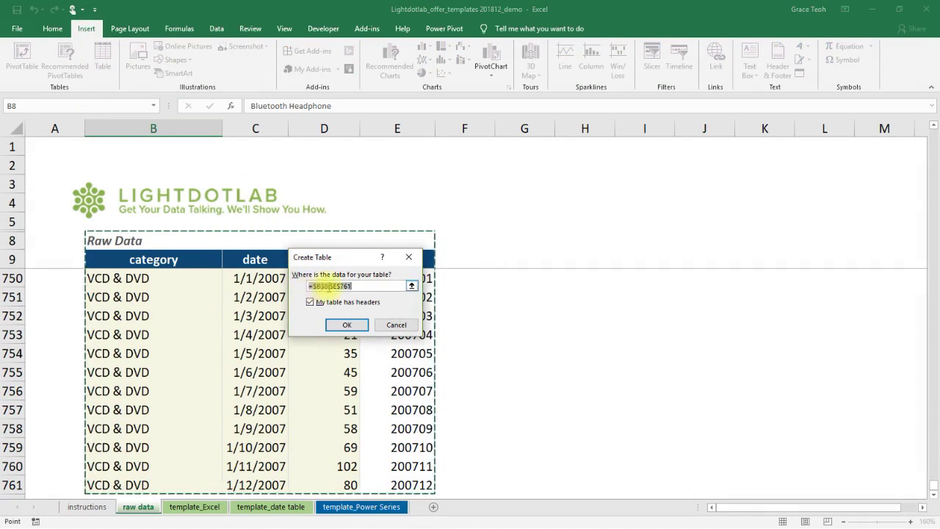
pyautogui.doubleClick(343, 287)
pyautogui.click(328, 285)
pyautogui.press('BackSpace')
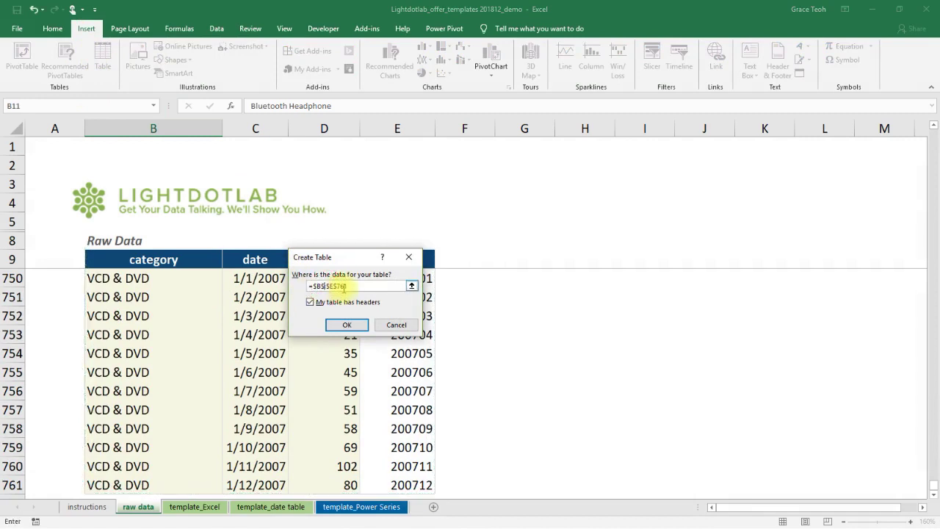
pyautogui.write('9')
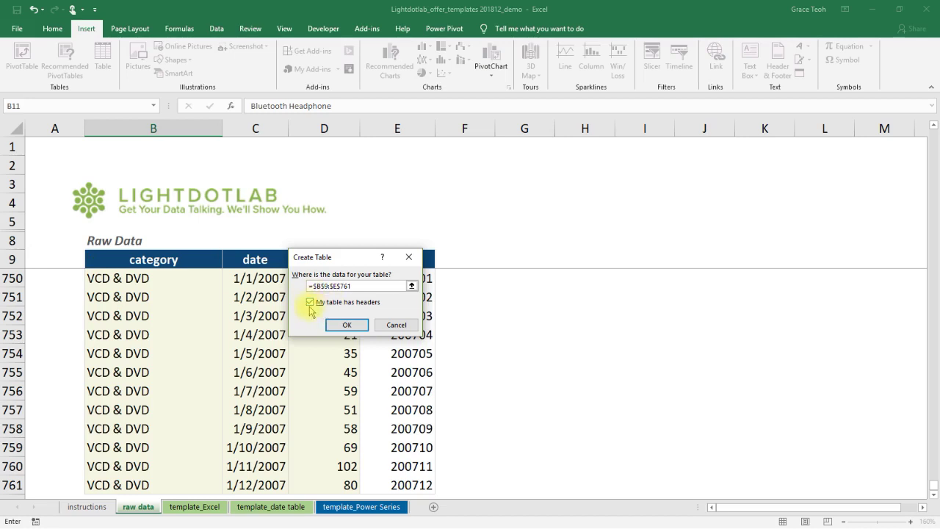
pyautogui.click(342, 325)
# Name the table fData and load it into Power Query Editor from the Data tab.
pyautogui.click(22, 60)
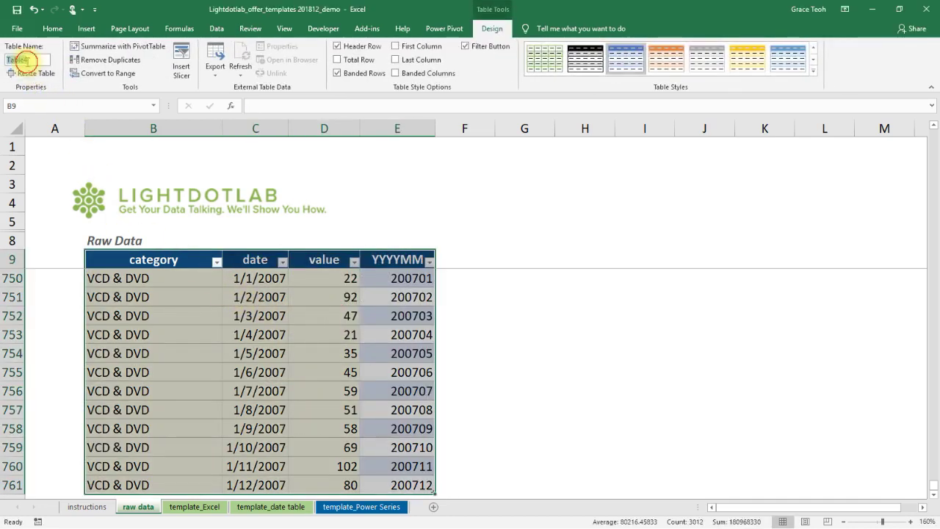
pyautogui.write('fData')
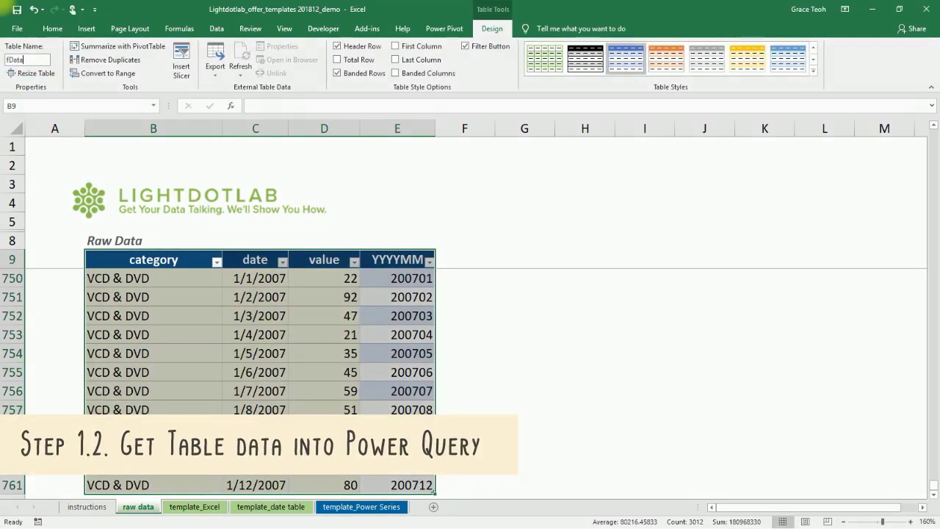
pyautogui.press('Return')
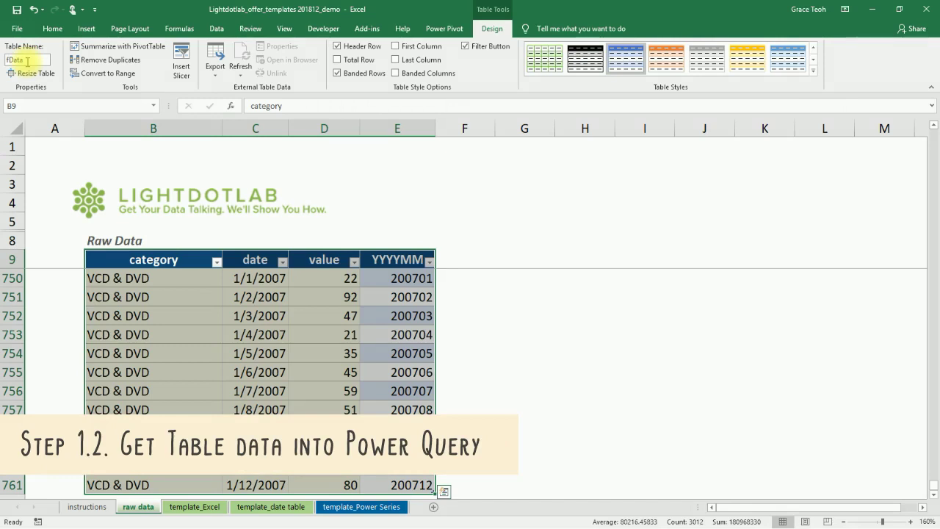
pyautogui.click(213, 29)
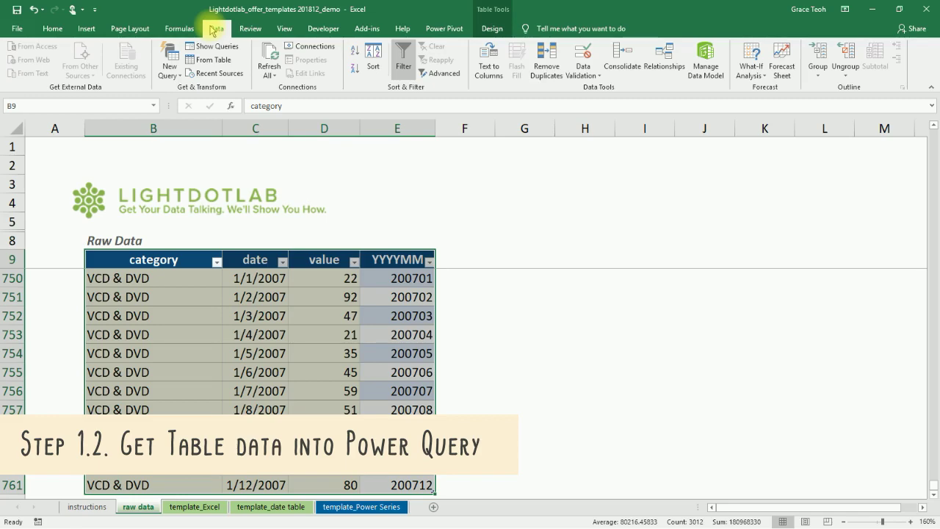
pyautogui.click(210, 61)
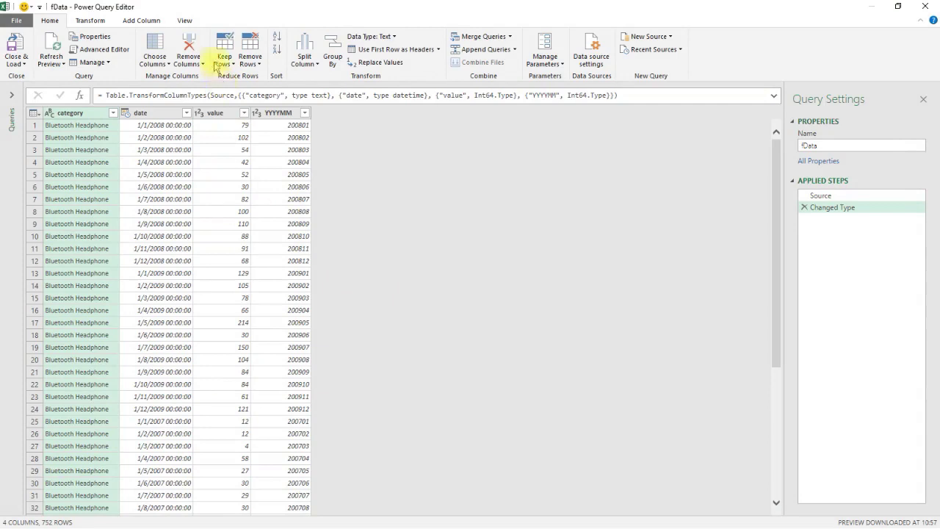
# Remove the YYYYMM column from the fData query.
pyautogui.click(185, 22)
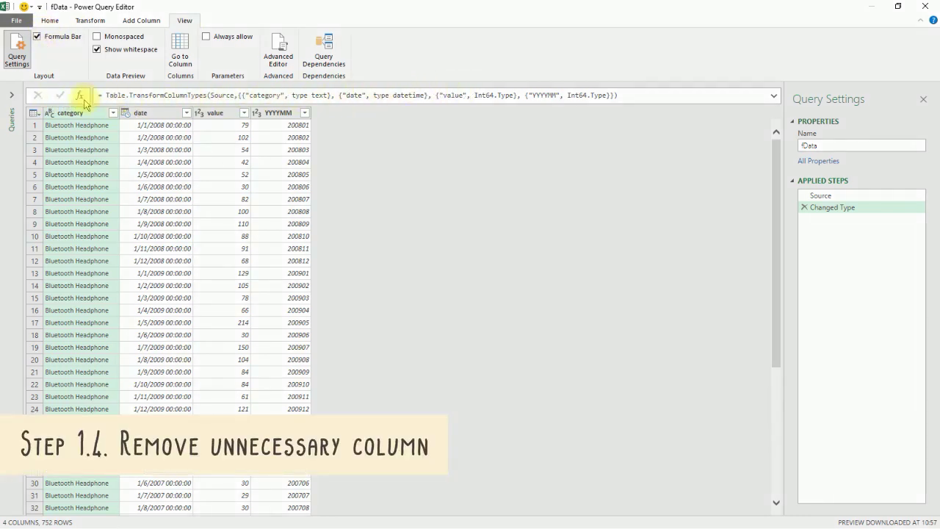
pyautogui.click(284, 116)
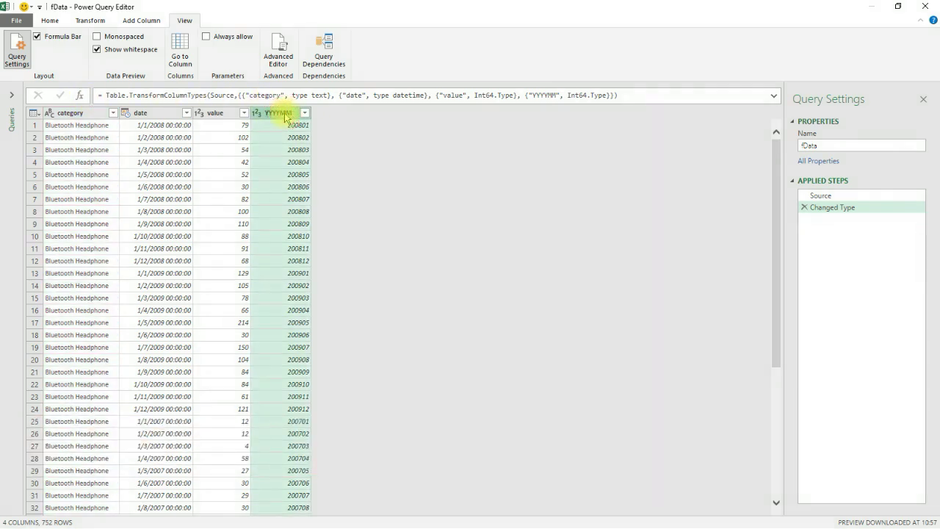
pyautogui.rightClick(287, 116)
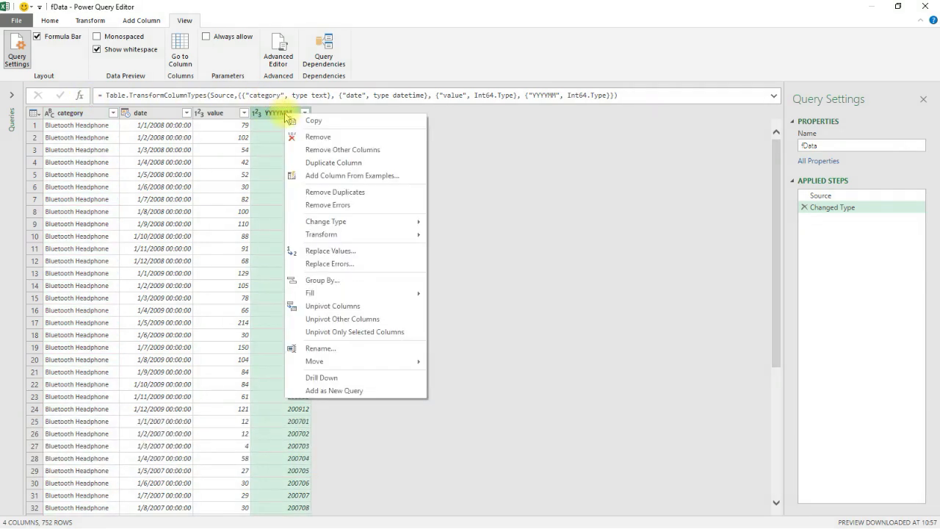
pyautogui.click(319, 137)
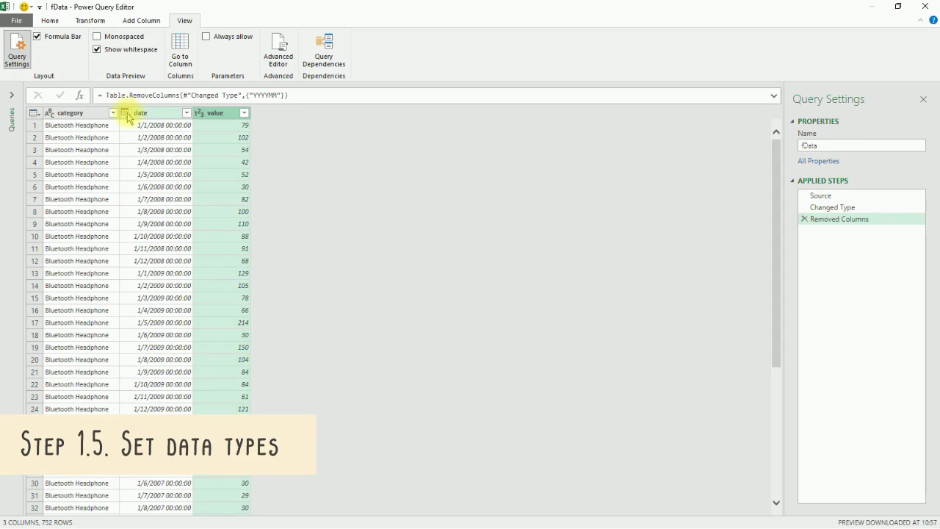
pyautogui.click(127, 113)
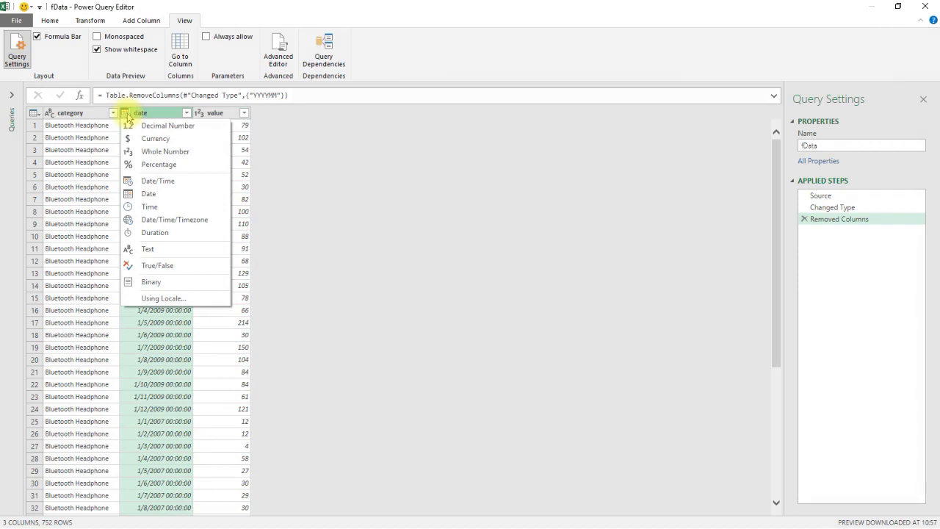
# Set the date column to Date, category to Text and value to Whole Number.
pyautogui.click(190, 195)
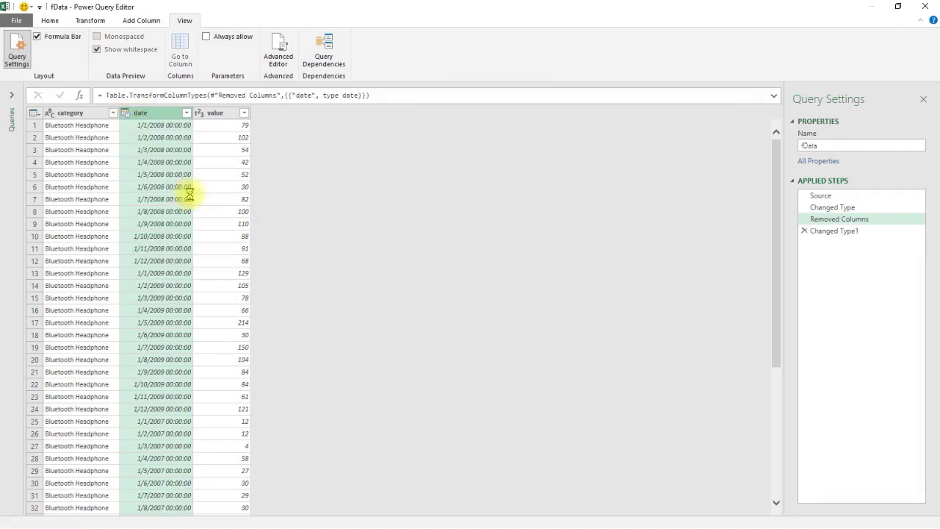
pyautogui.click(49, 114)
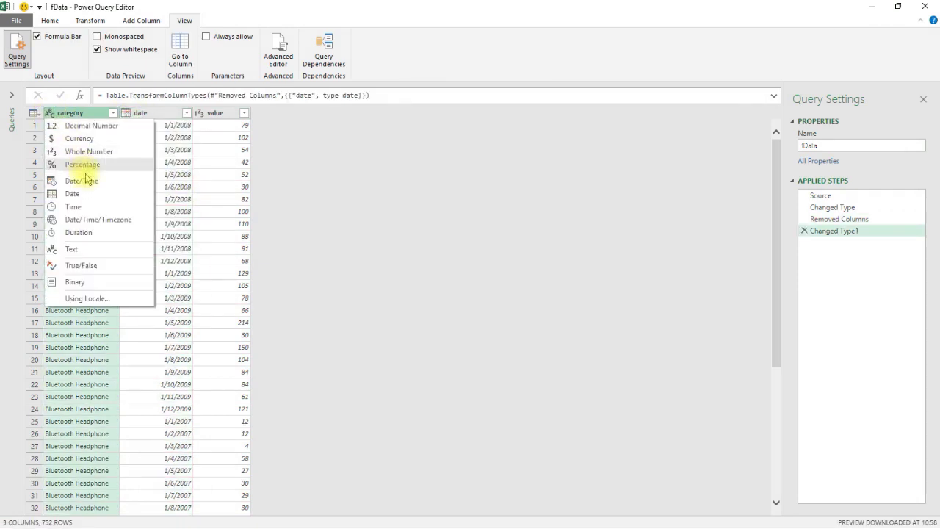
pyautogui.click(99, 248)
pyautogui.click(199, 115)
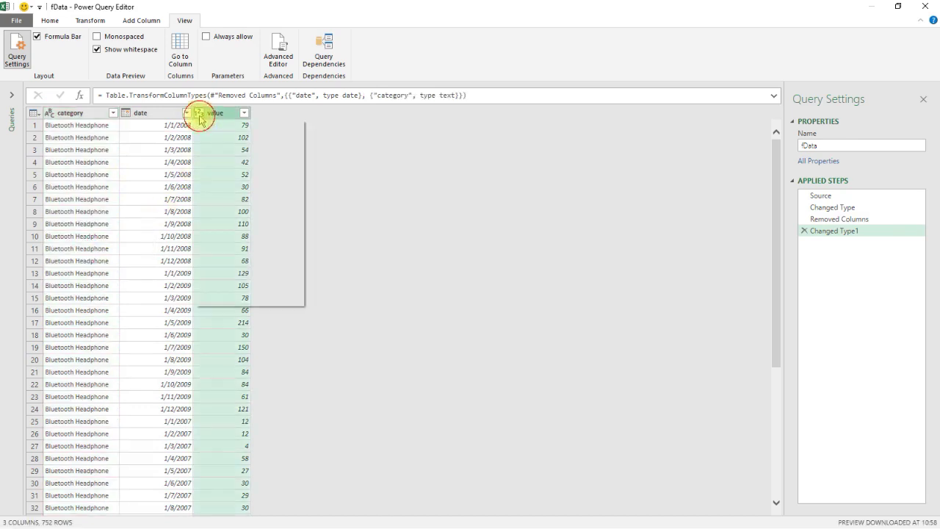
pyautogui.click(216, 150)
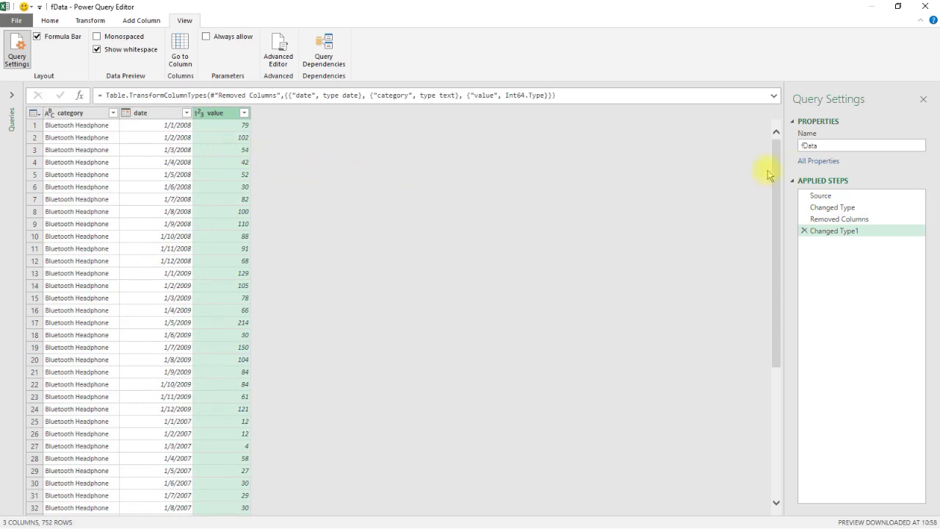
# Rename the query from fData to Data.
pyautogui.click(836, 145)
pyautogui.moveTo(843, 143); pyautogui.dragTo(744, 143)
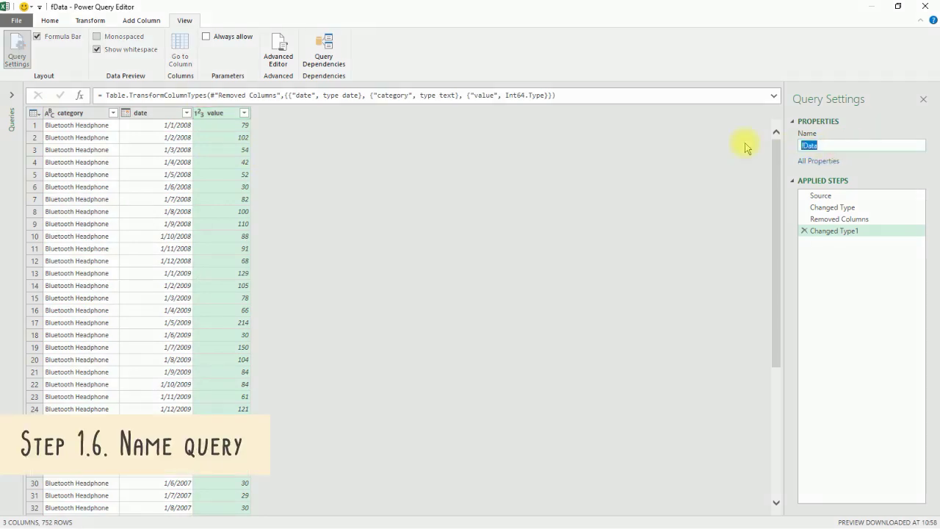
pyautogui.write('Data')
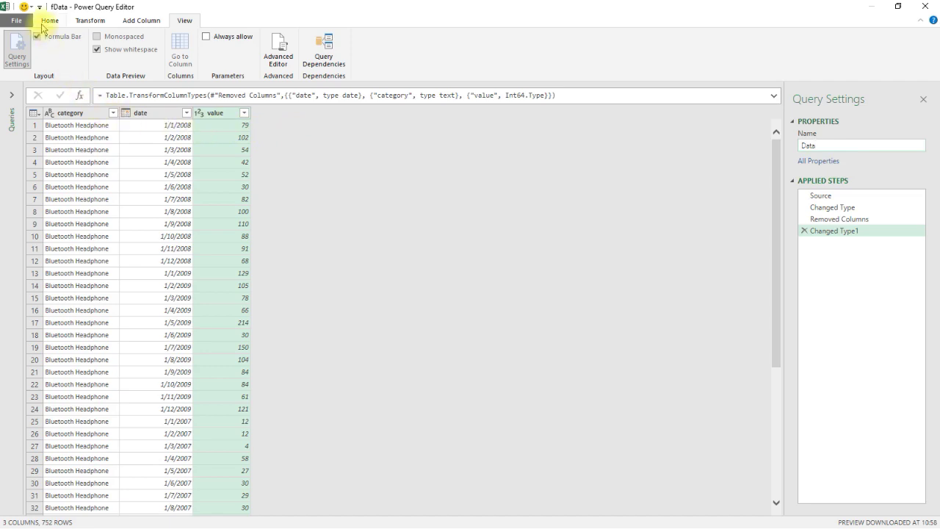
# Close the editor and load Data as connection only, added to the Data Model.
pyautogui.click(48, 21)
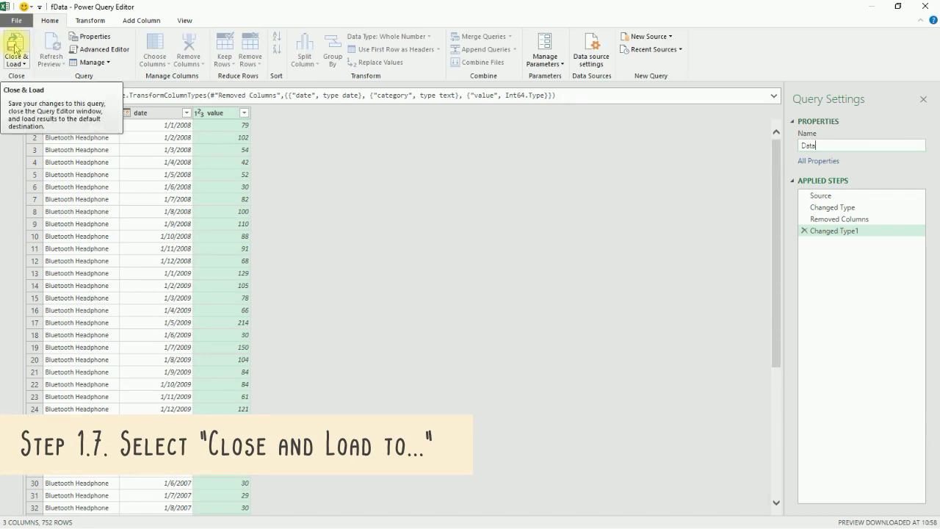
pyautogui.click(22, 64)
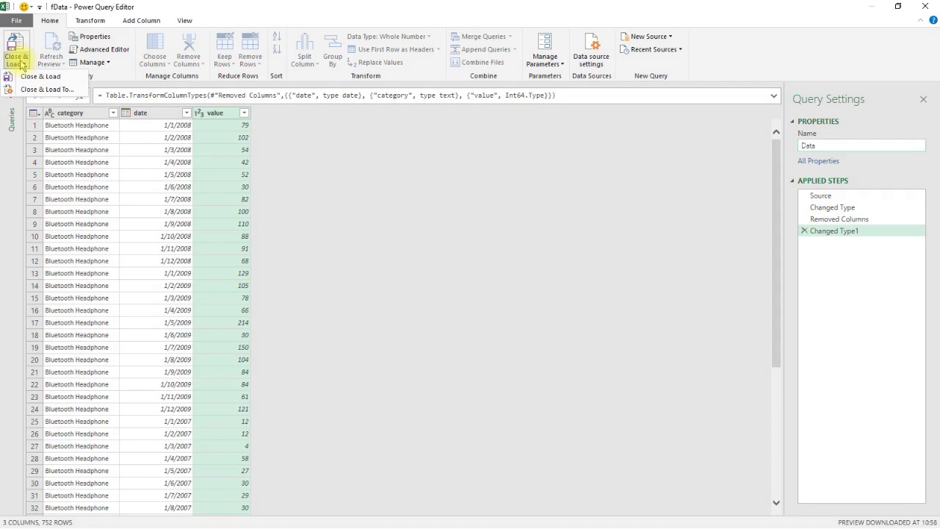
pyautogui.click(65, 89)
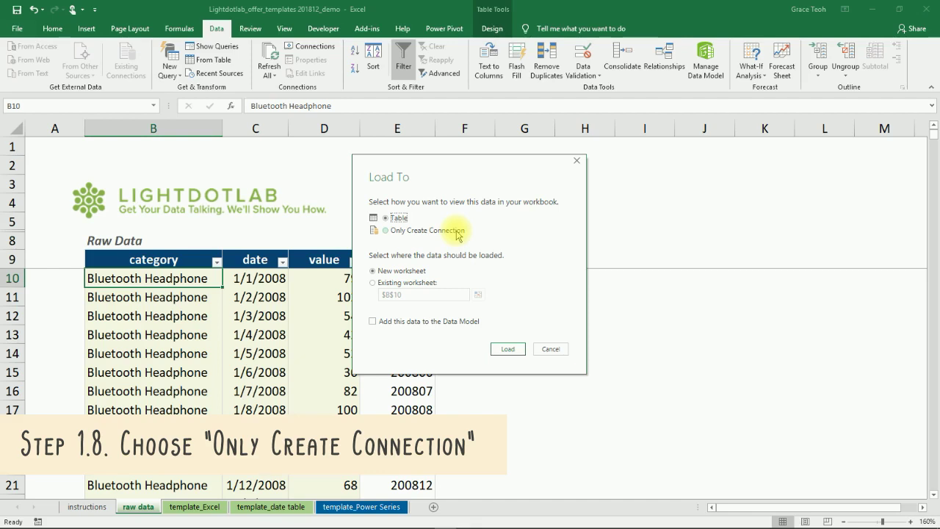
pyautogui.click(457, 232)
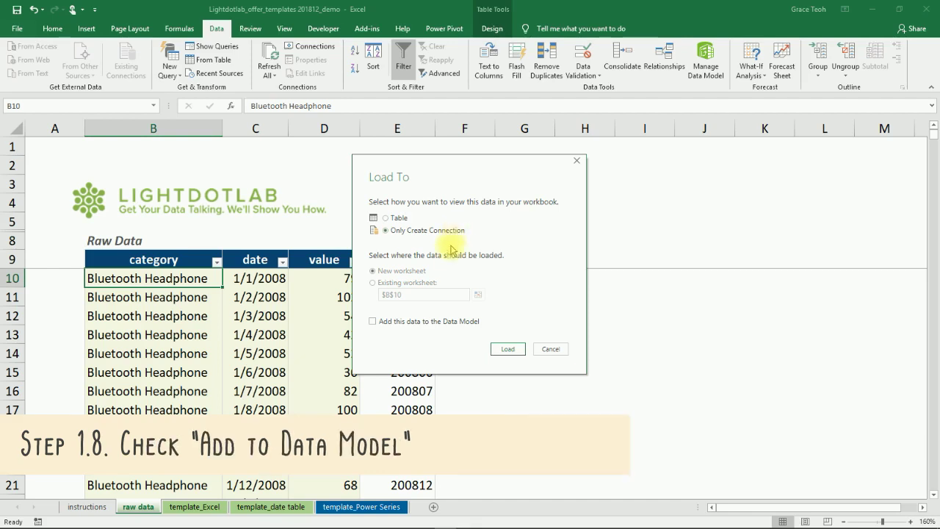
pyautogui.click(419, 327)
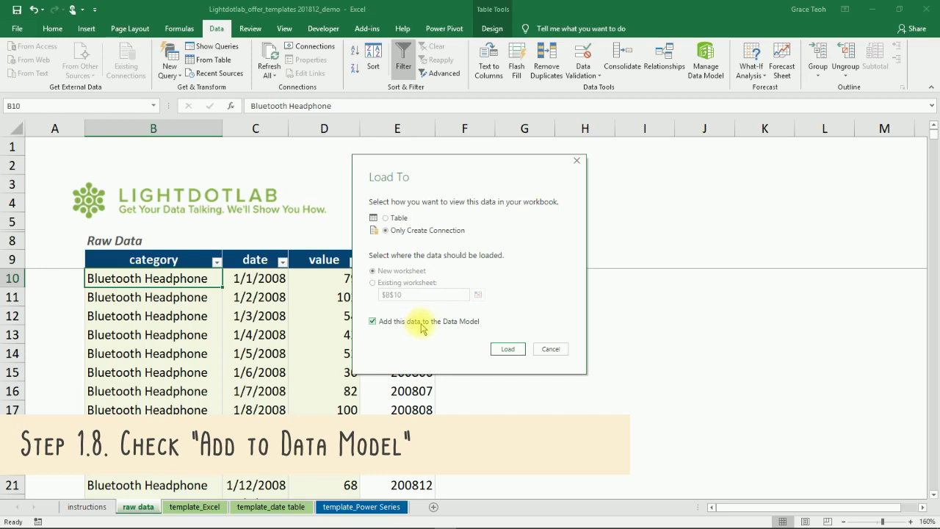
pyautogui.click(504, 349)
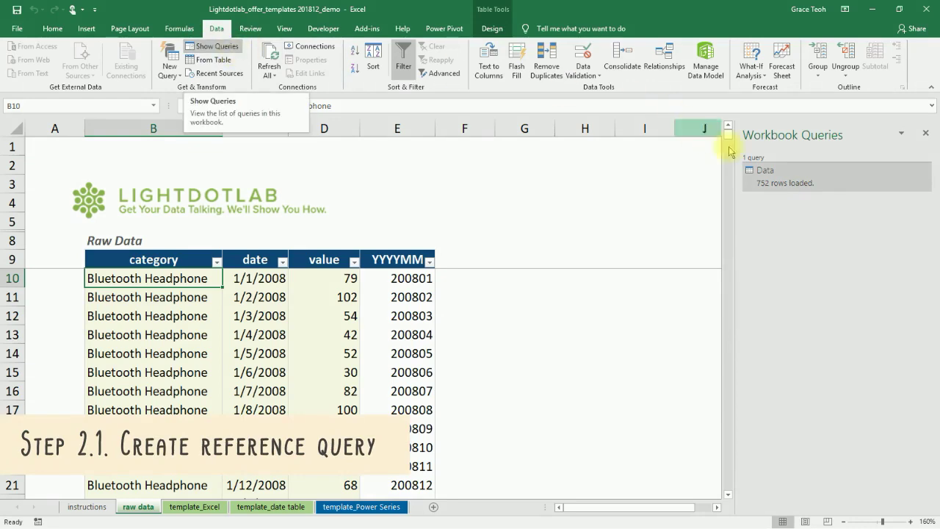
# Bring up the context menu for the Data query in the Workbook Queries pane.
pyautogui.rightClick(801, 169)
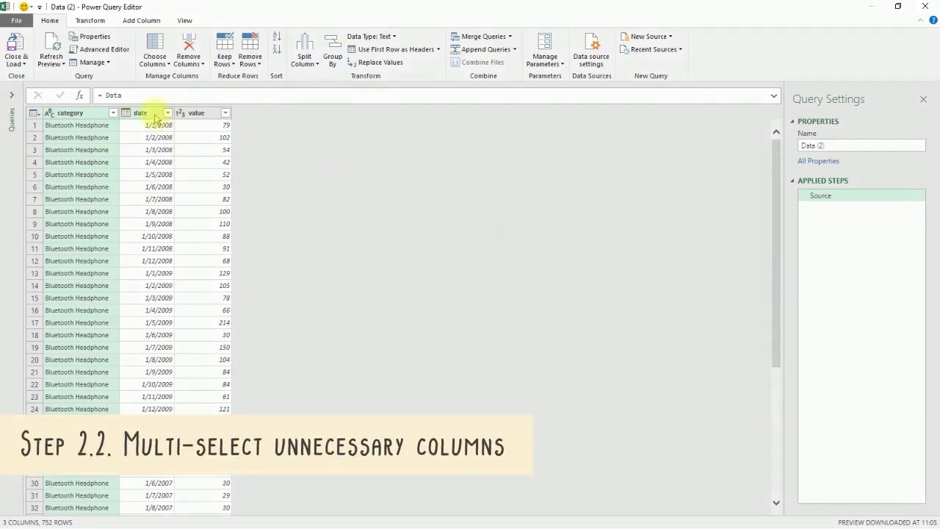
# Remove the date and value columns, keeping only category.
pyautogui.click(154, 114)
pyautogui.keyDown('ctrl'); pyautogui.click(208, 114); pyautogui.keyUp('ctrl')
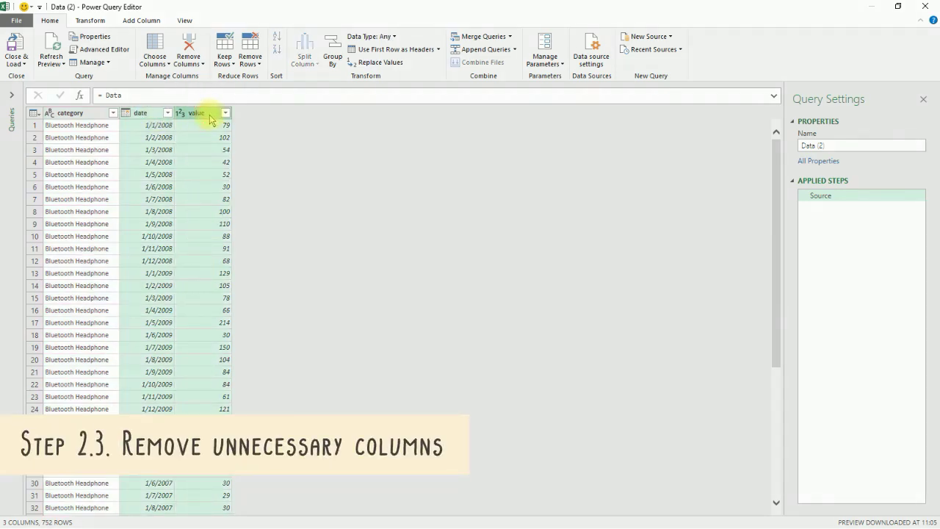
pyautogui.rightClick(209, 117)
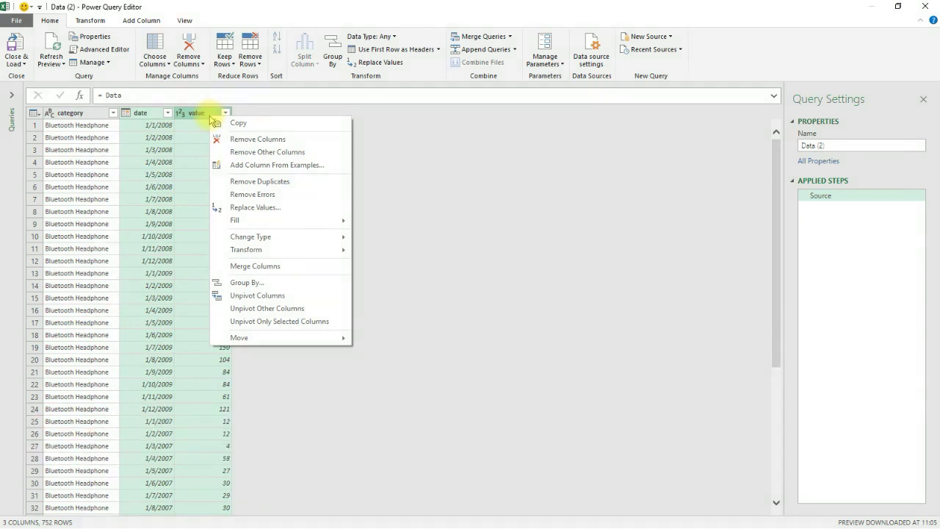
pyautogui.click(240, 139)
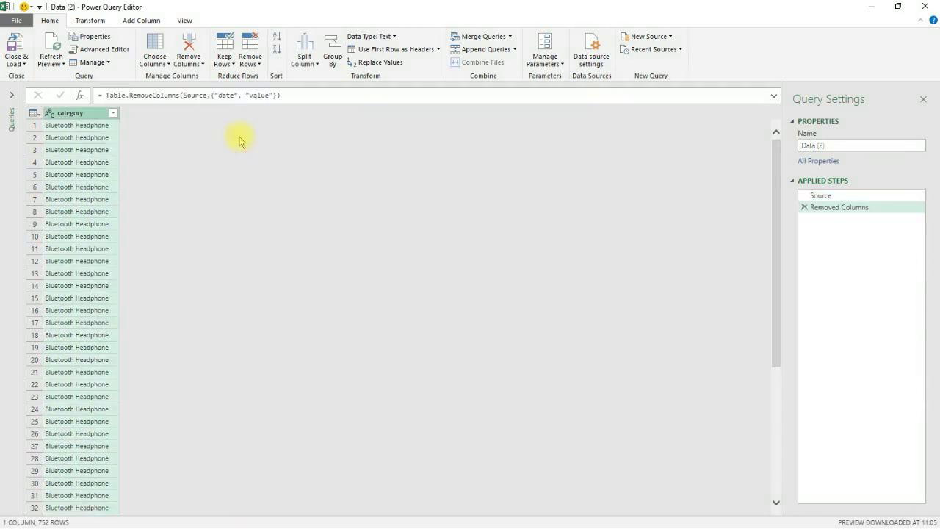
# Remove duplicate categories, leaving 21 distinct values.
pyautogui.rightClick(104, 119)
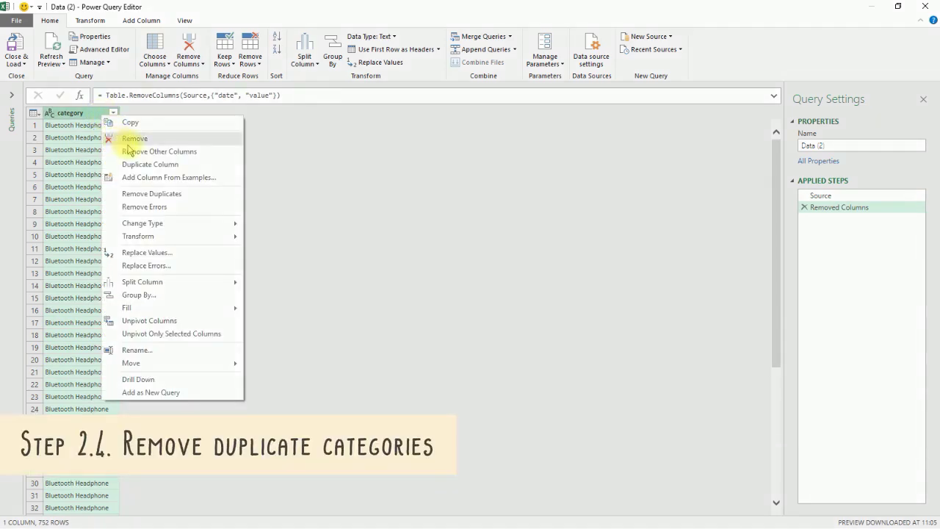
pyautogui.click(160, 194)
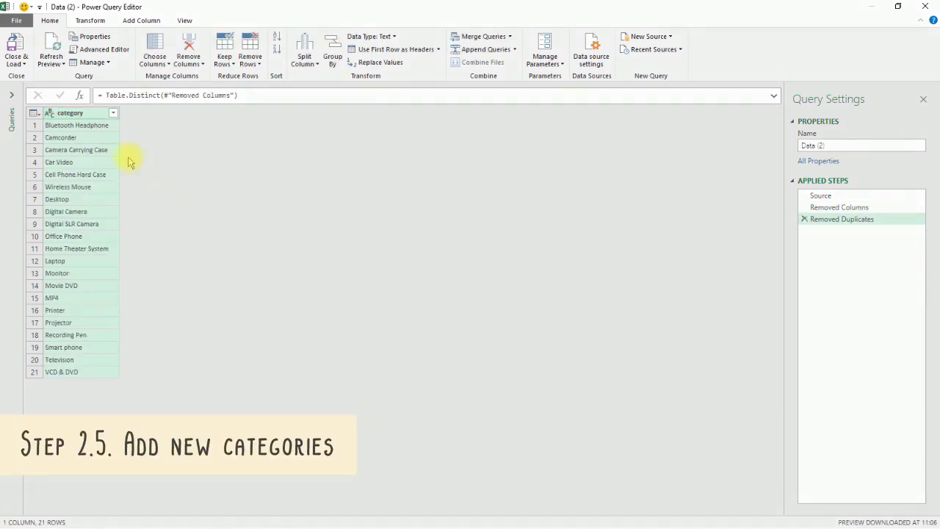
pyautogui.click(93, 120)
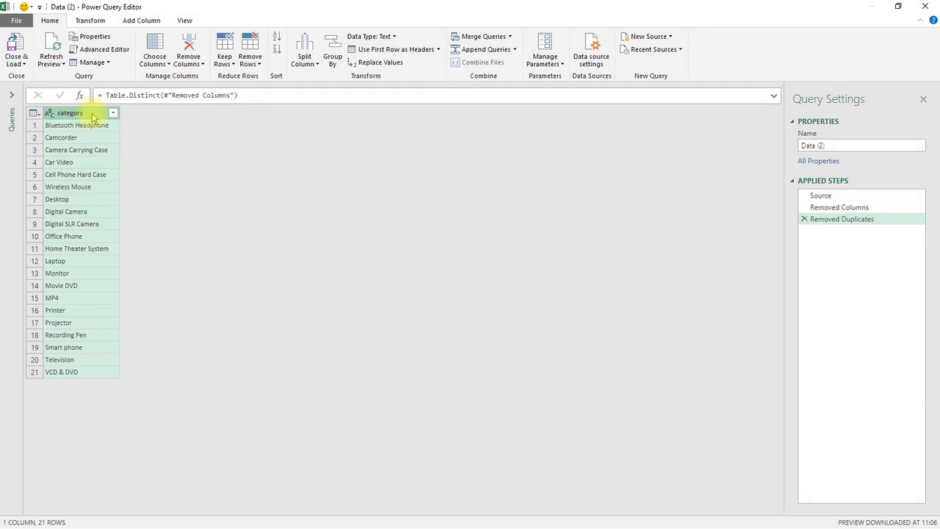
pyautogui.click(132, 20)
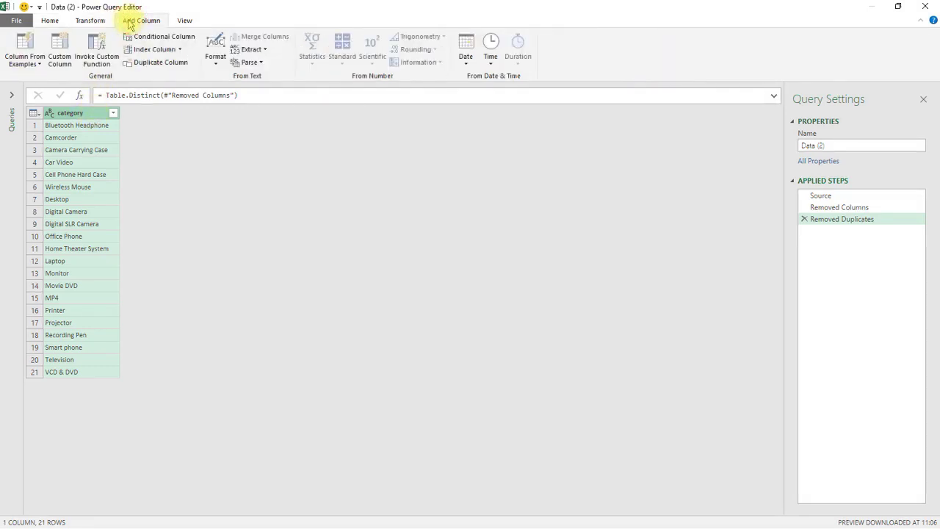
# Build an example-based Custom column mapping categories to Cellphone, Camera, Computer, Home system or Others.
pyautogui.click(27, 42)
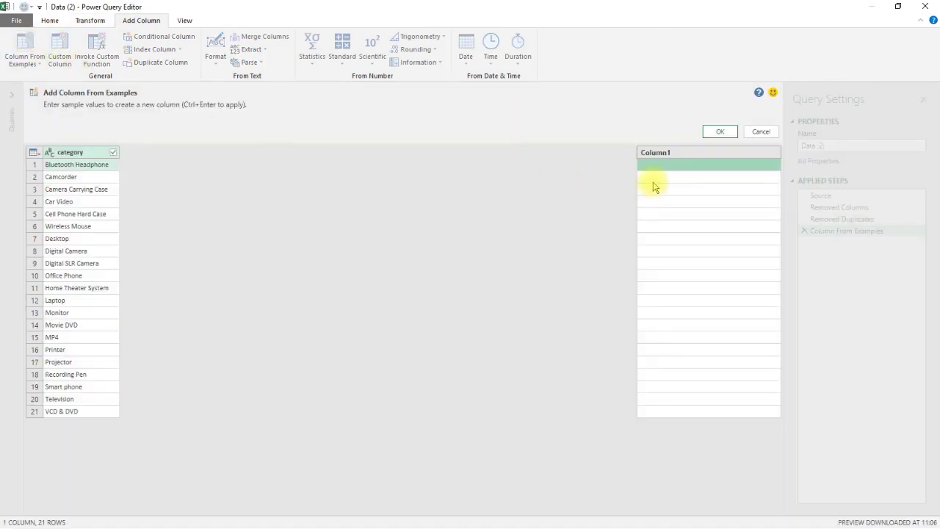
pyautogui.click(653, 168)
pyautogui.write('Cellphone')
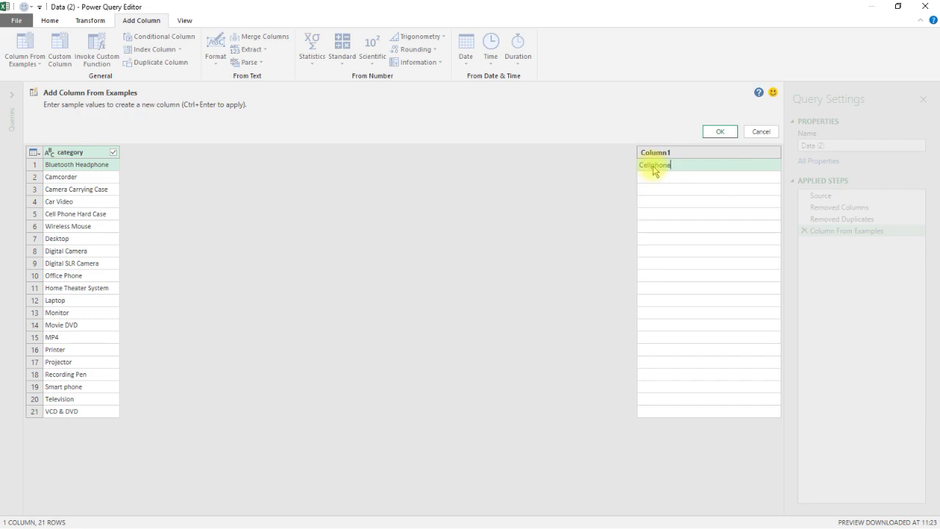
pyautogui.press('Return')
pyautogui.write('Camera')
pyautogui.press('Return')
pyautogui.write('Camera')
pyautogui.press('Return')
pyautogui.write('Others')
pyautogui.press('Return')
pyautogui.write('Cellphone')
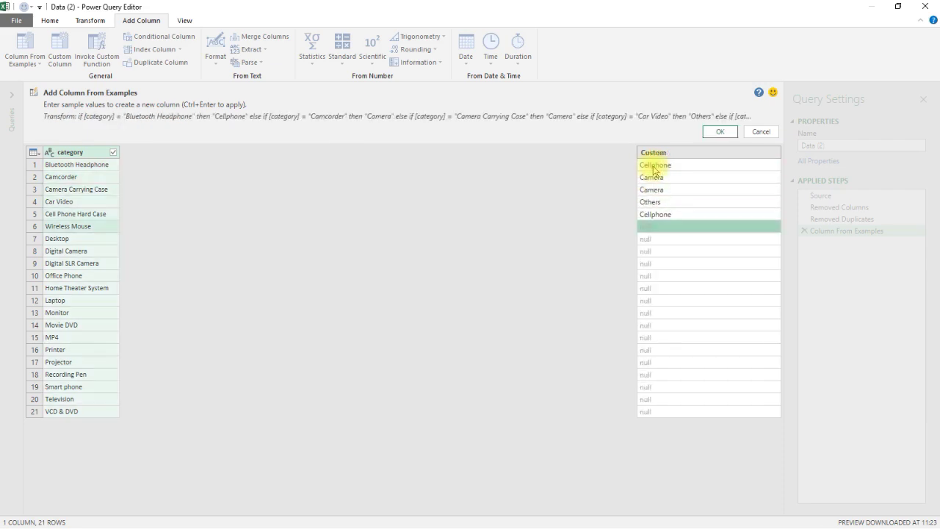
pyautogui.write('Computer')
pyautogui.press('Return')
pyautogui.write('Computer')
pyautogui.press('Return')
pyautogui.write('Camera')
pyautogui.press('Return')
pyautogui.write('Camera Ot')
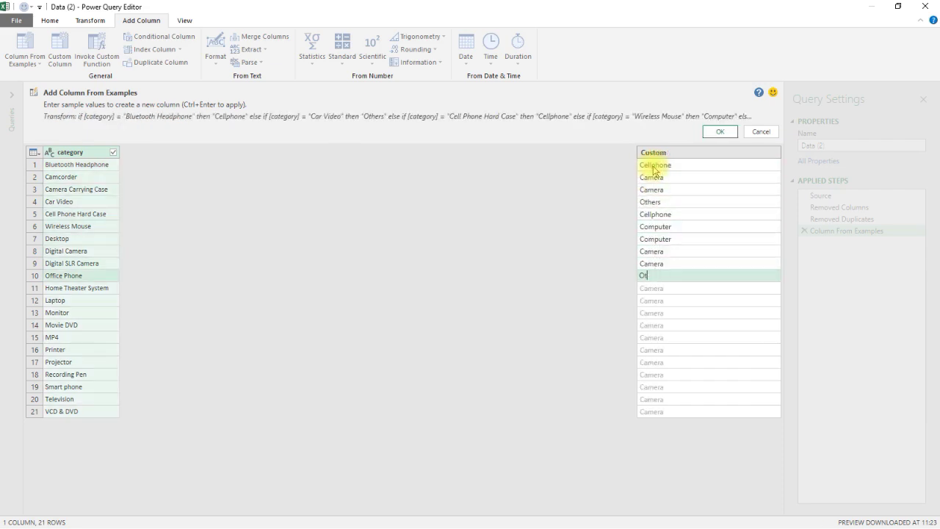
pyautogui.write('hers')
pyautogui.press('Return')
pyautogui.write('Home system')
pyautogui.press('Return')
pyautogui.write('Computer')
pyautogui.press('Return')
pyautogui.write('Computer Home system')
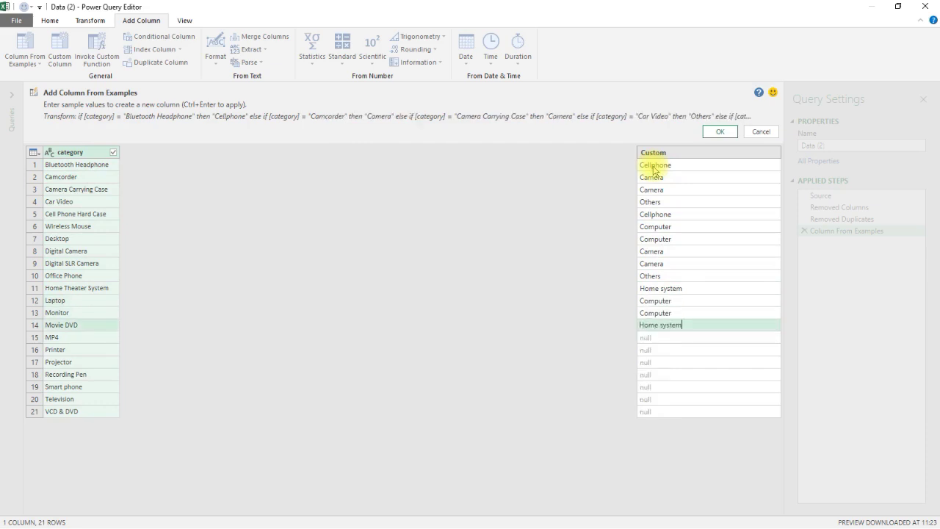
pyautogui.press('Return')
pyautogui.write('Others')
pyautogui.press('Return')
pyautogui.write('Computer')
pyautogui.press('Return')
pyautogui.write('Hom')
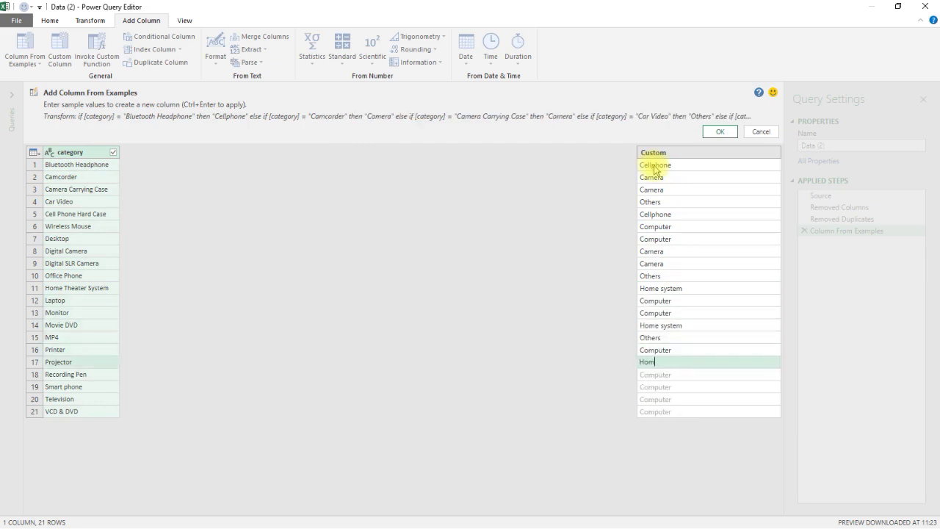
pyautogui.write('e system')
pyautogui.press('Return')
pyautogui.write('Others')
pyautogui.press('Return')
pyautogui.write('Cellphone')
pyautogui.press('Return')
pyautogui.write('Home system H')
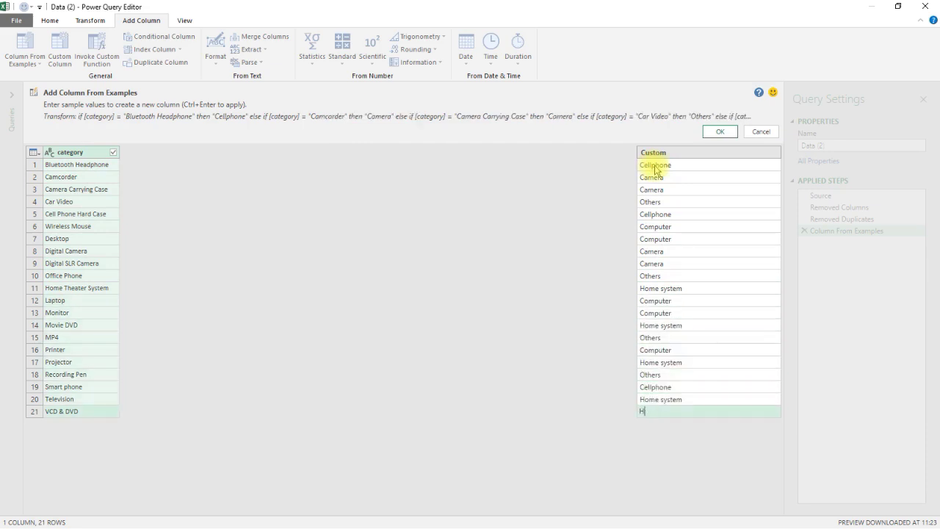
pyautogui.write('ome system')
pyautogui.press('Return')
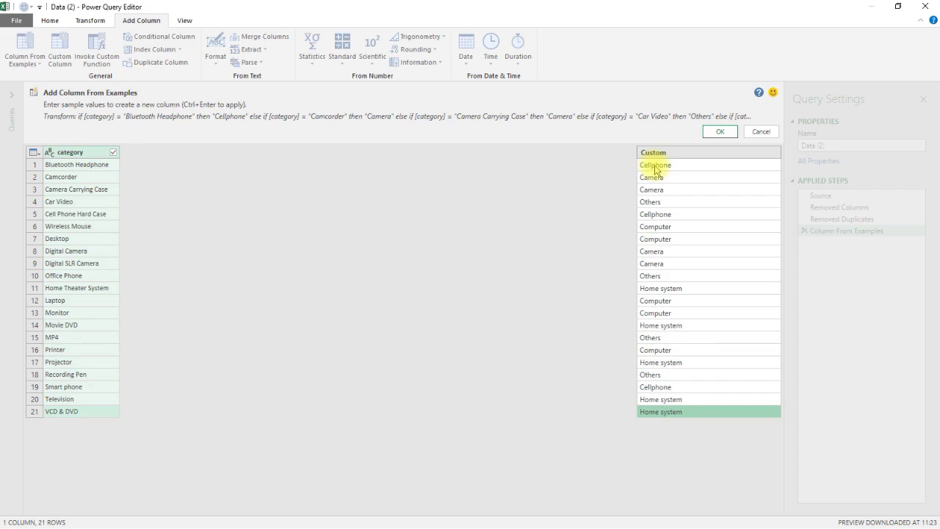
pyautogui.click(728, 133)
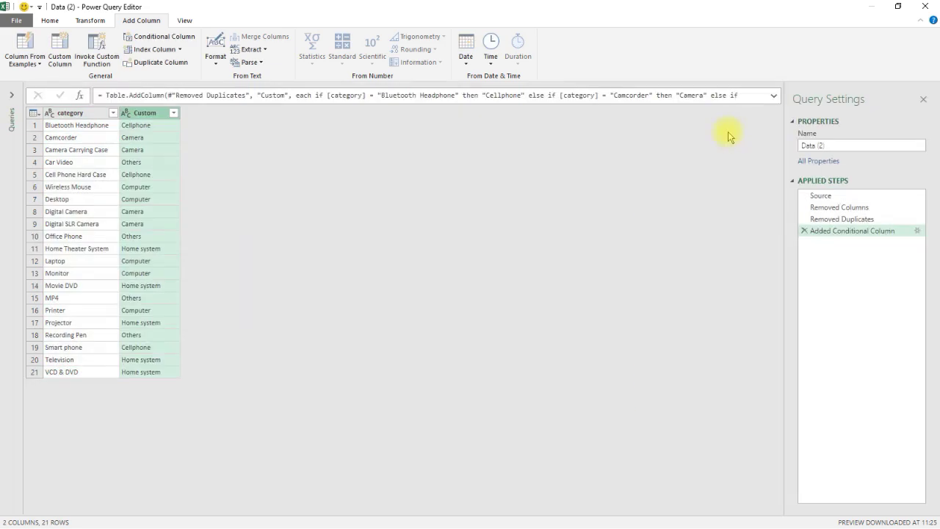
# Rename the Custom column to main grouping and the query to Category.
pyautogui.doubleClick(151, 112)
pyautogui.write('in grouping')
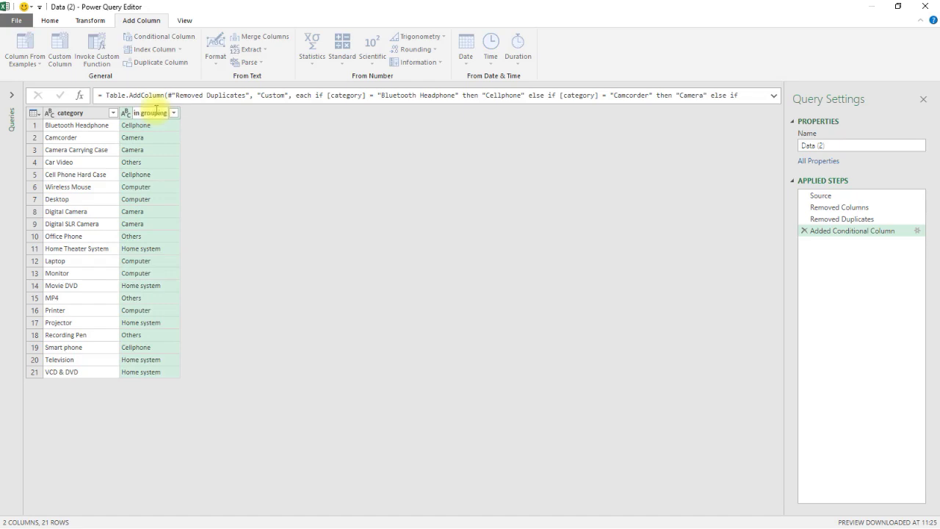
pyautogui.press('Return')
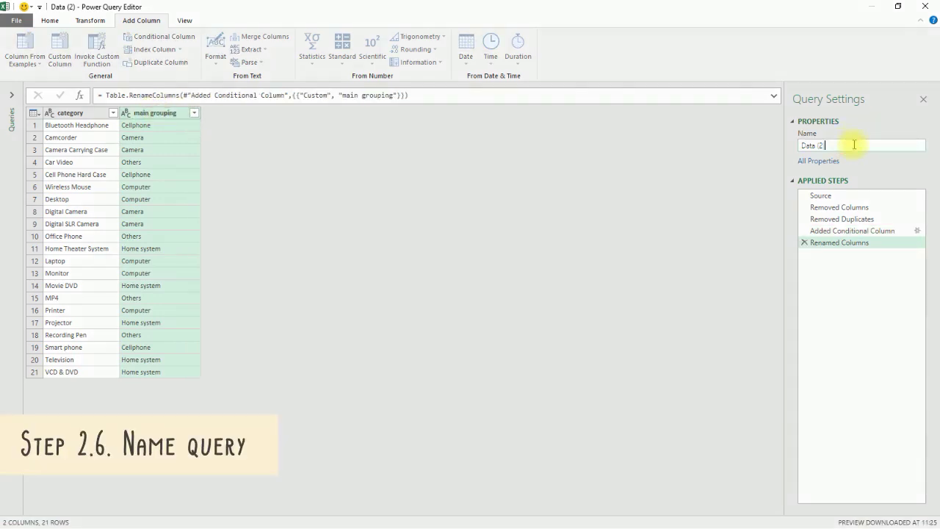
pyautogui.moveTo(852, 144); pyautogui.dragTo(745, 138)
pyautogui.write('Category')
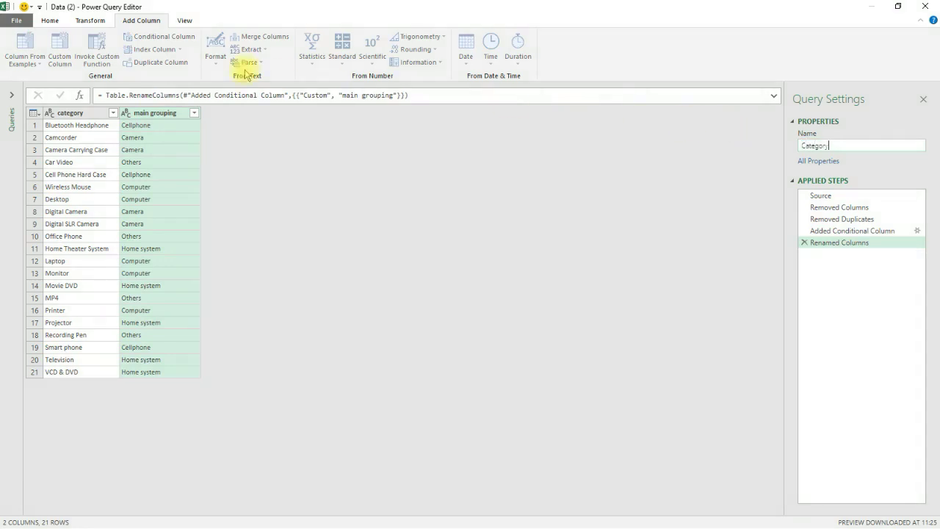
# Close the editor and load the Category query as connection only.
pyautogui.click(47, 20)
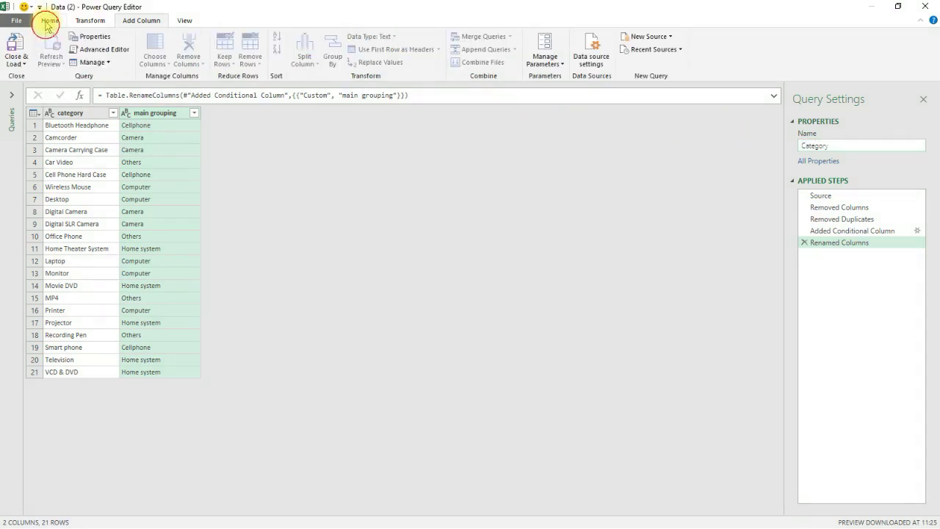
pyautogui.click(16, 60)
pyautogui.click(28, 80)
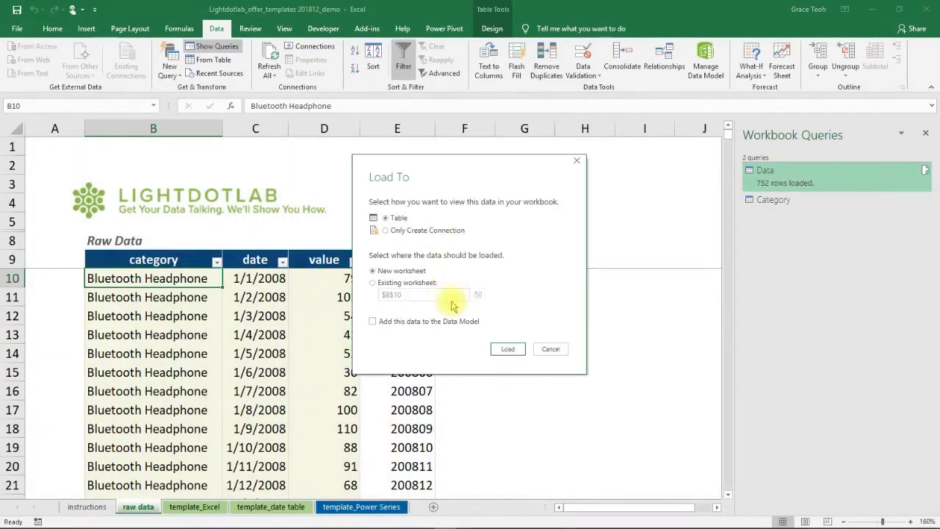
pyautogui.click(448, 320)
pyautogui.click(440, 228)
pyautogui.click(501, 343)
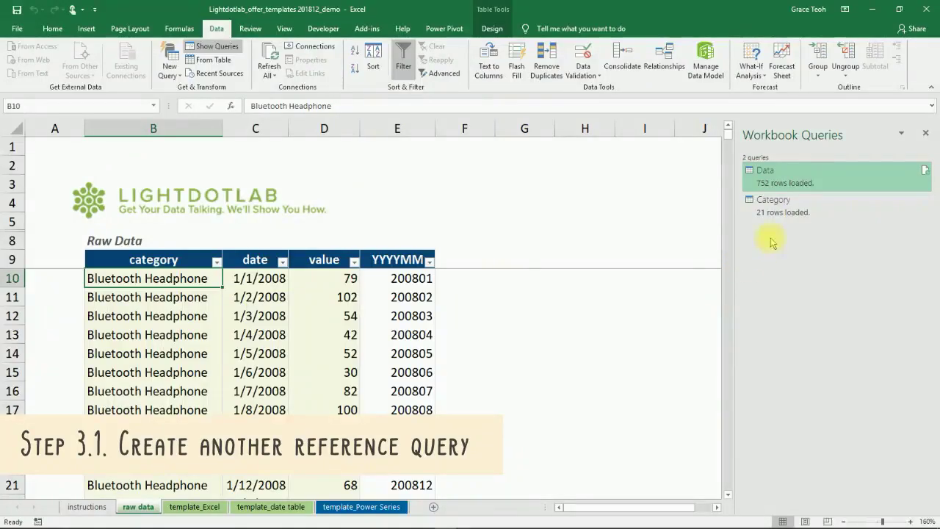
# Reference the Data query and replace its M code with the date-table code starting 1/1/2007.
pyautogui.moveTo(807, 174)
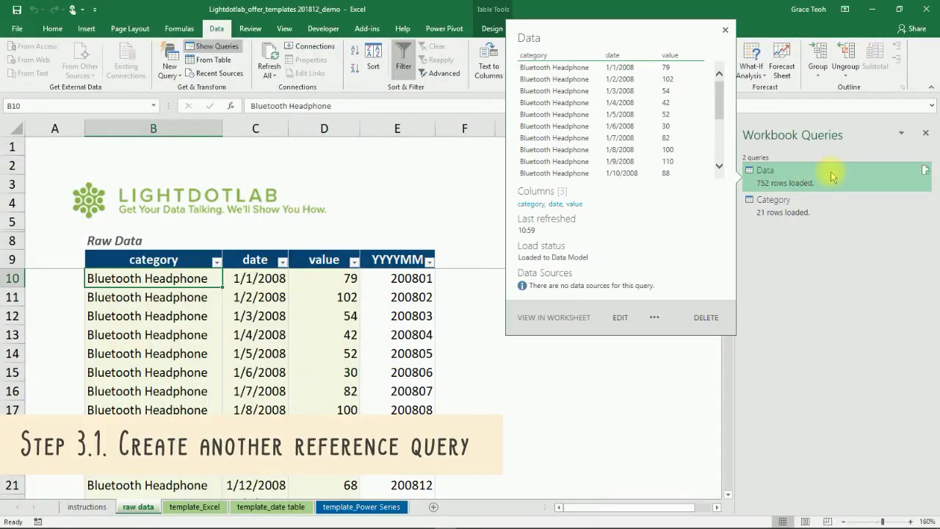
pyautogui.rightClick(833, 176)
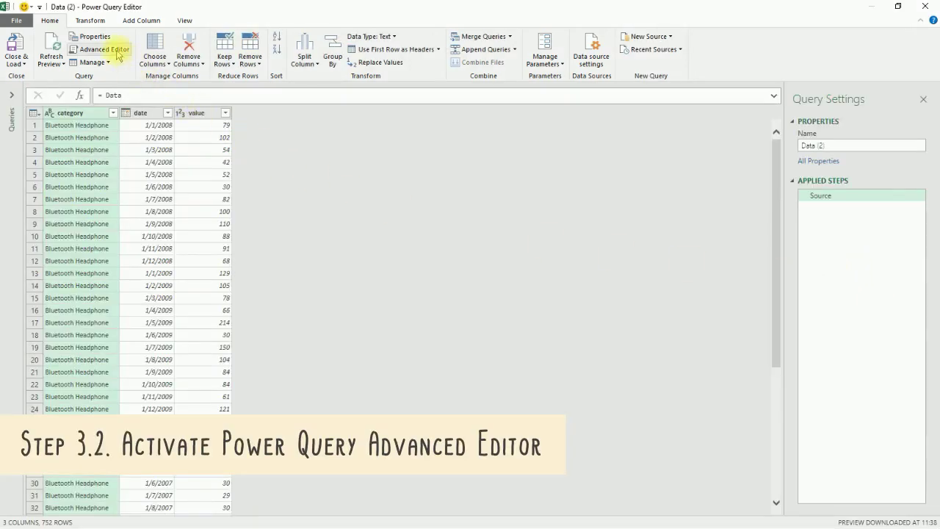
pyautogui.click(118, 54)
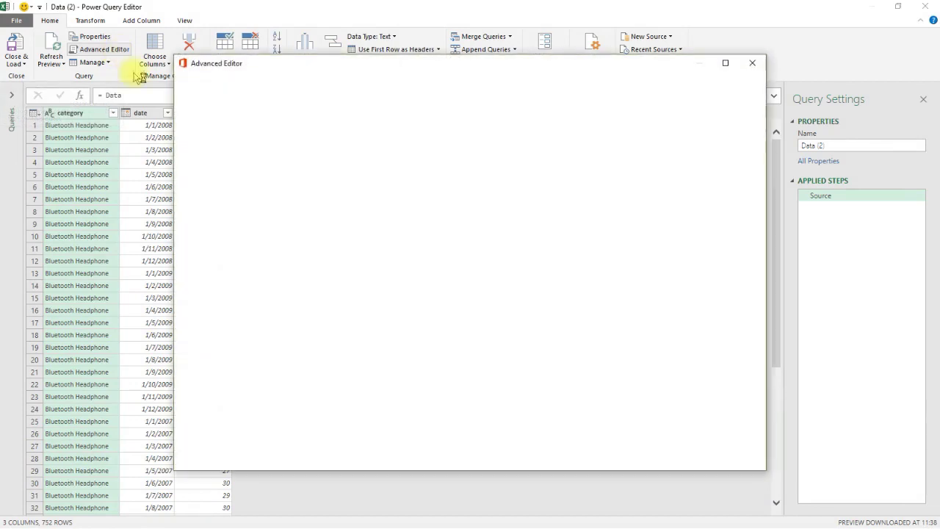
pyautogui.click(373, 203)
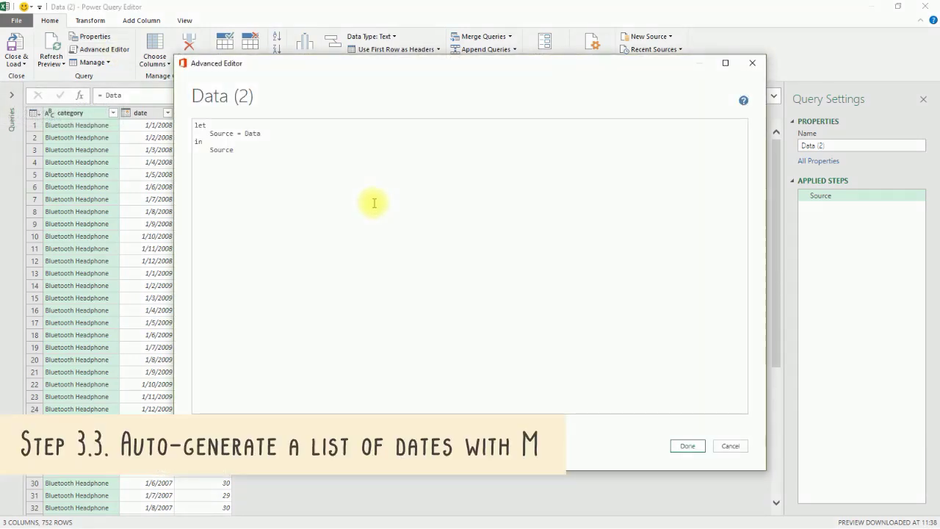
pyautogui.hotkey('ctrl', 'a')
pyautogui.press('Delete')
pyautogui.write('let     Source = Data,     Column_Name = Excel.CurrentWorkbook(){[Name="date_name"]}[Content]{0}[Column1],     MaxDate = Record.Field( Table.Max( Source, Column_Name), Column_Name),     MinDate = Record.Field( Table.Min( Source, Column_Name), Column_Name),     DaysElapsed = Number.From( MaxDate-MinDate),     DatesList = List.Dates( MinDate, DaysElapsed + 1, Duration.From(1)),     RawDatesTable = Table.FromList( DatesList, Splitter.SplitByNothing(), {"date"}, null, ExtraValues.Error),     ChangedType2 = Table.TransformColumnTypes( RawDatesTable,{{"date", type date}}),     InsertedDay = Table.AddColumn( ChangedType2, "Day", each Date.Day([date]), type number),     InsertedMonth = Table.AddColumn( InsertedDay, "Month", each Date.Month([date]), type number),     InsertedYear = Table.AddColumn( InsertedMonth, "Year", each Date.Year([date]), type number),     #"Changed Type" = Table.TransformColumnTypes(InsertedYear,{{"Day", Int64.Type}, {"Month", Int64.Type}, {"Year", Int64.Type}}) in     #"Changed Type"')
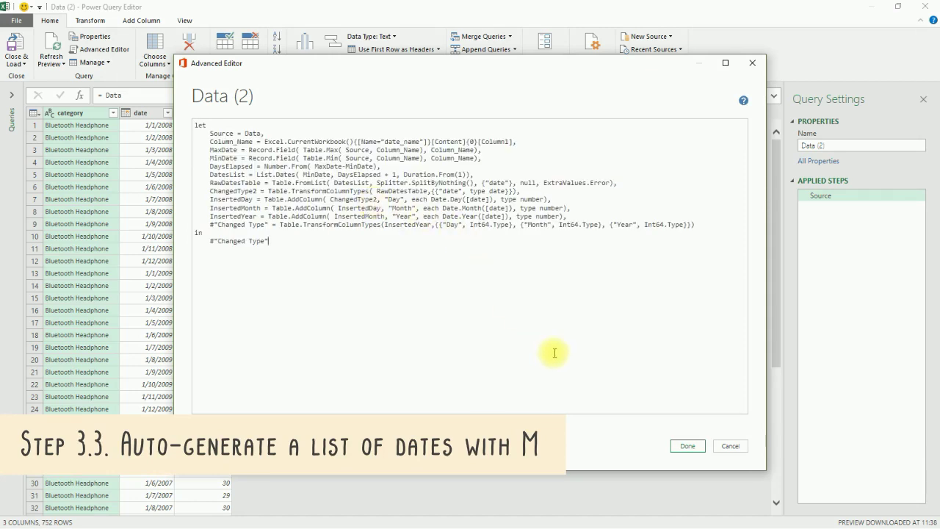
pyautogui.click(682, 446)
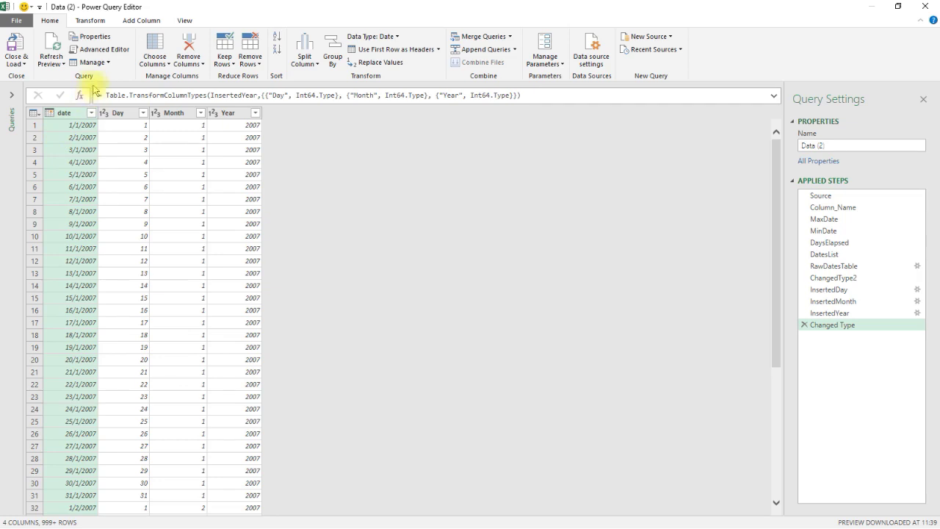
# Review the query's M code in Advanced Editor, checking its Source is Data.
pyautogui.click(105, 52)
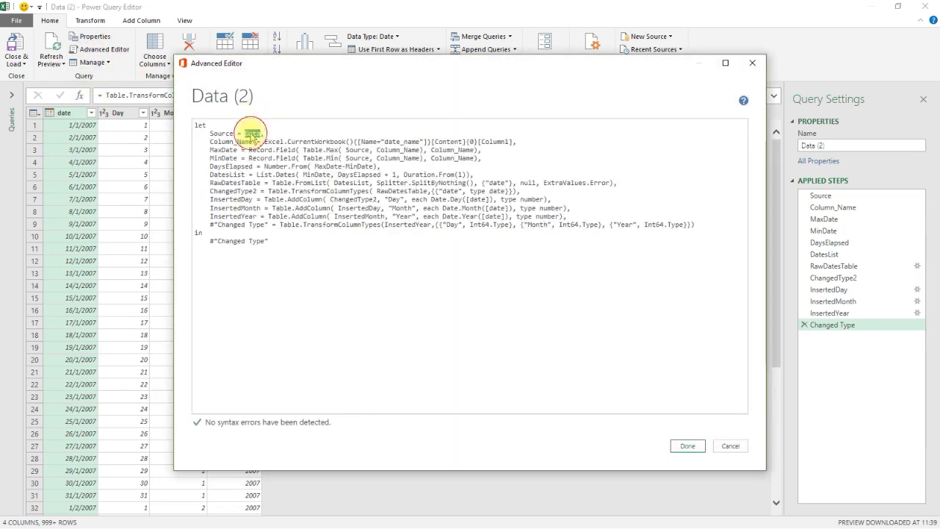
pyautogui.doubleClick(251, 133)
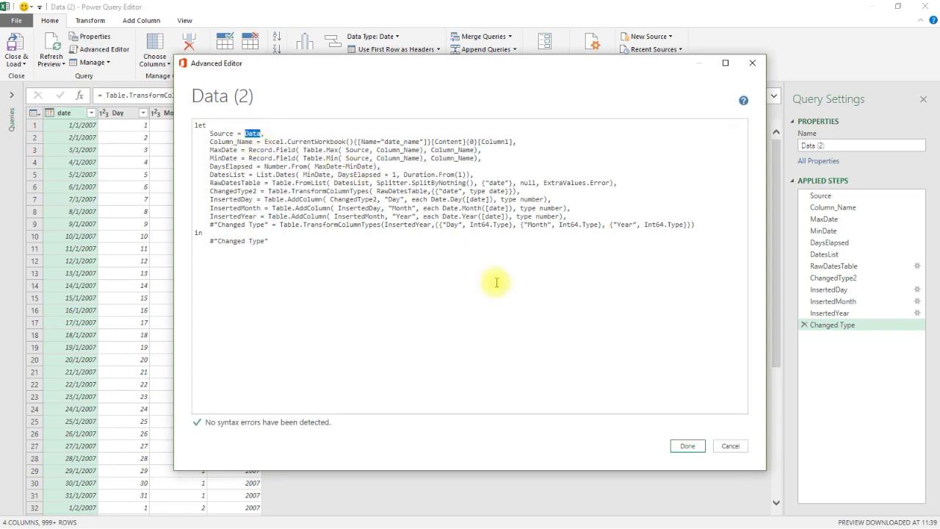
pyautogui.click(687, 446)
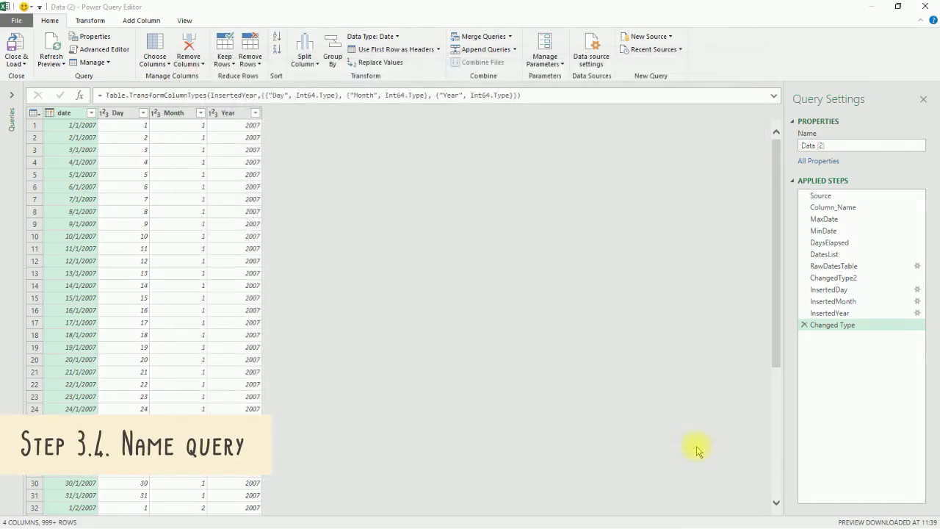
# Rename the query to Calendar and close the editor to choose its load destination.
pyautogui.click(843, 149)
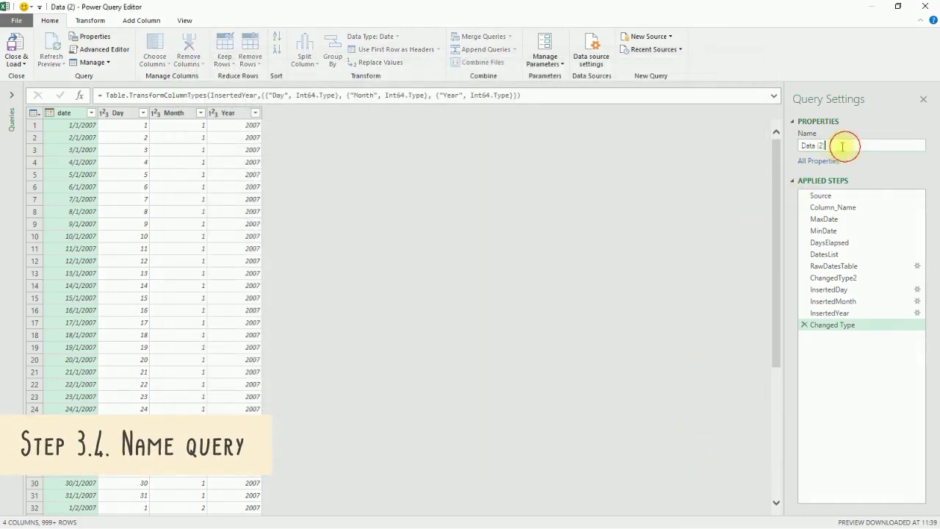
pyautogui.write('Calendar')
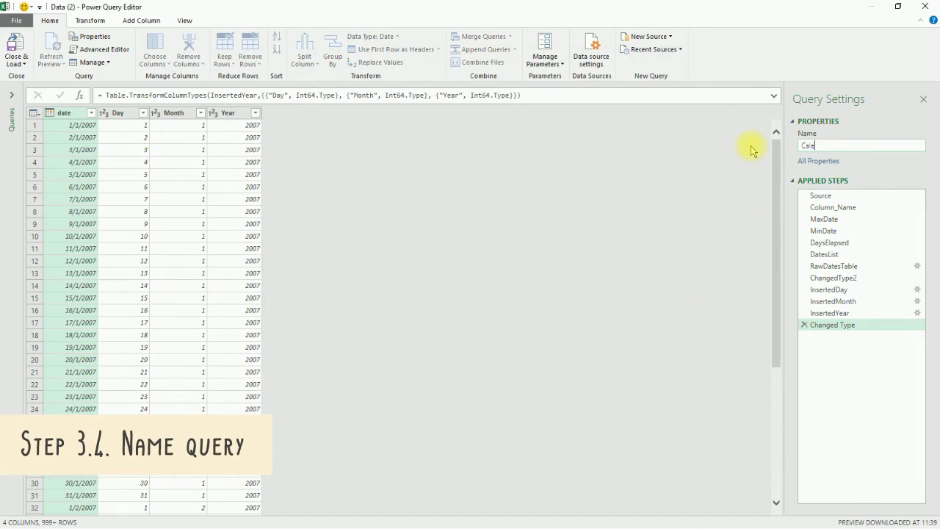
pyautogui.click(17, 64)
pyautogui.click(29, 78)
# Load the Calendar query as a connection only, bringing in its 1,066 rows.
pyautogui.click(413, 222)
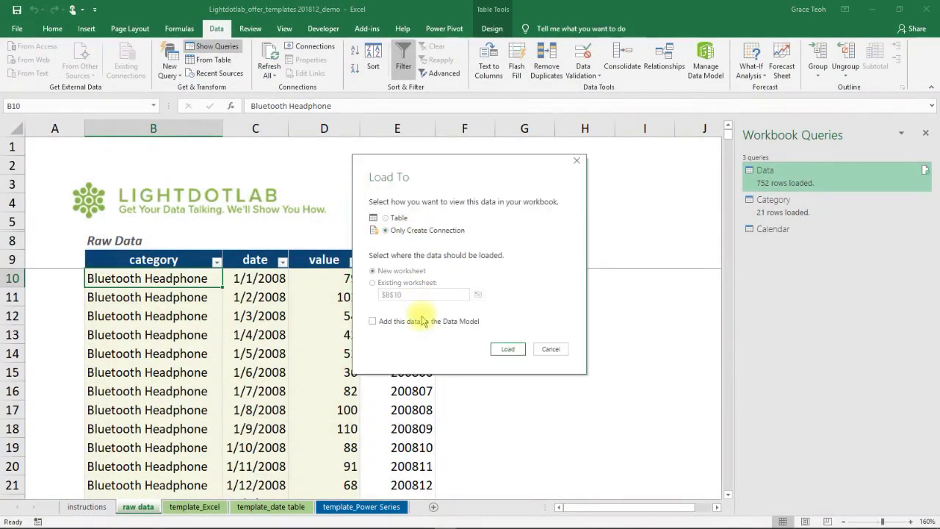
pyautogui.click(499, 342)
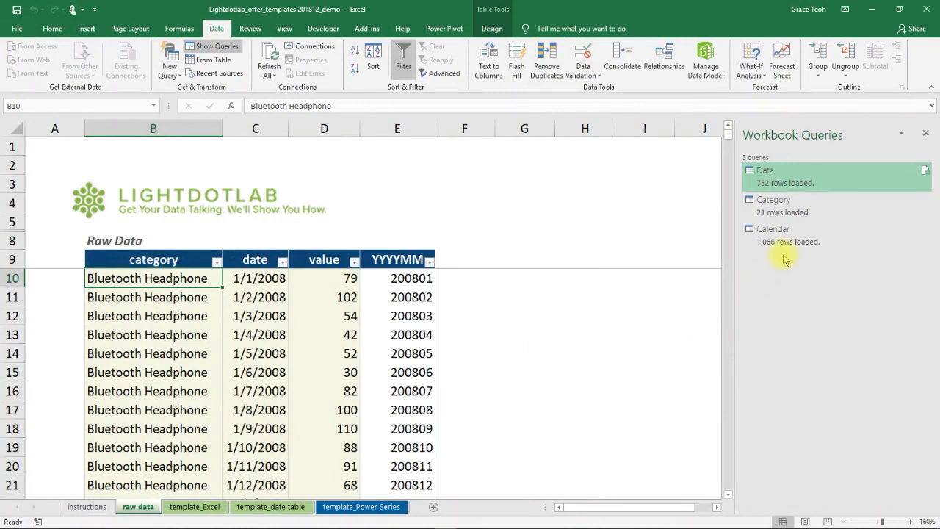